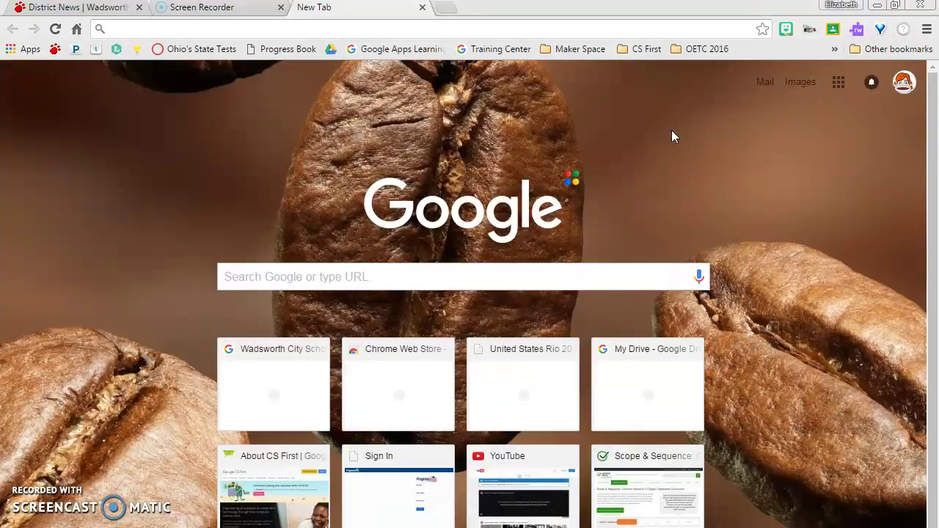
Look through both pages of installed apps on Chrome's apps page and open the Web Store from there.
left_click(33, 56)
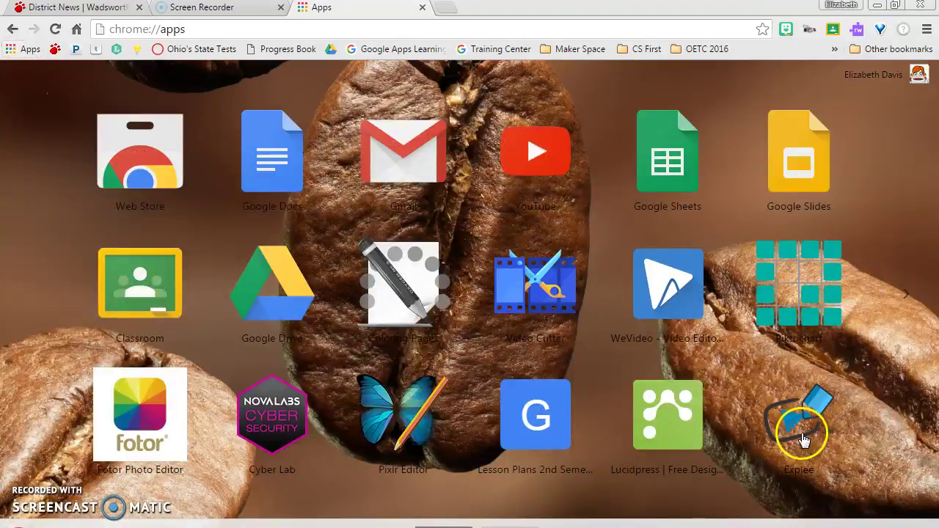
left_click(911, 295)
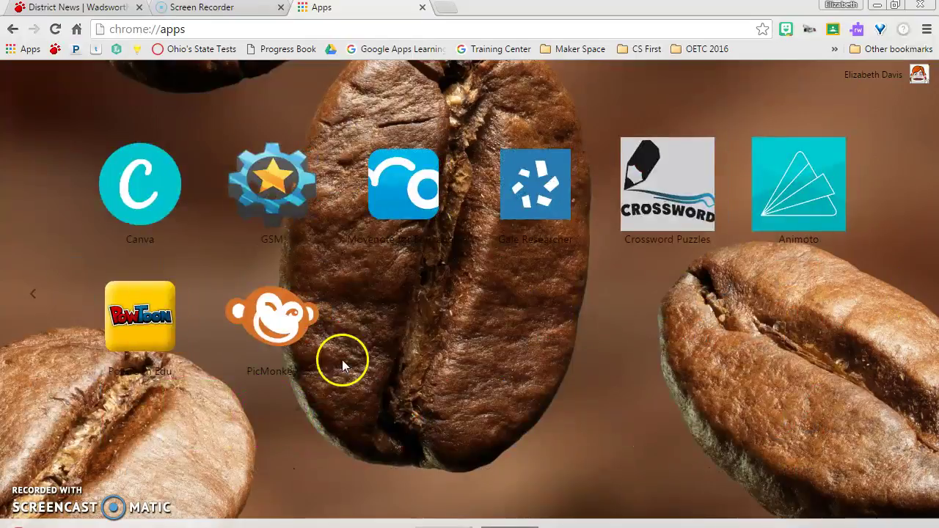
left_click(36, 293)
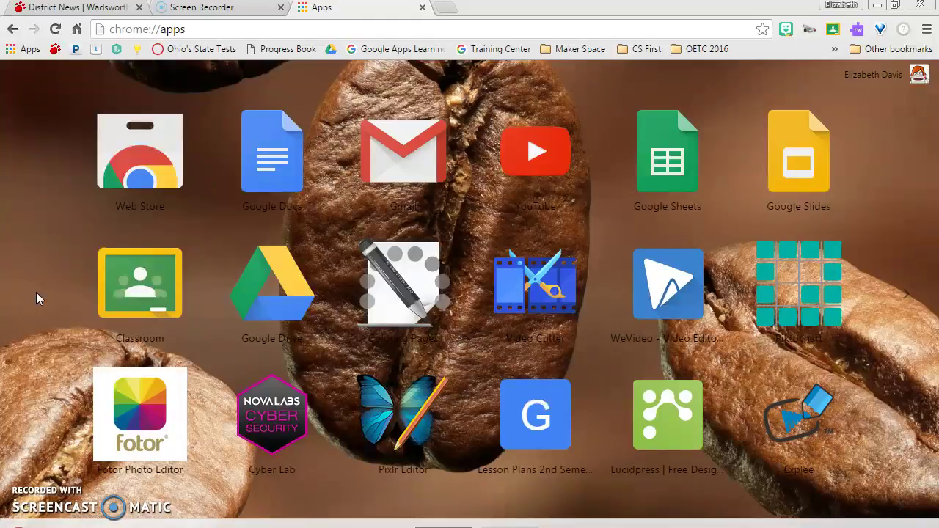
left_click(72, 160)
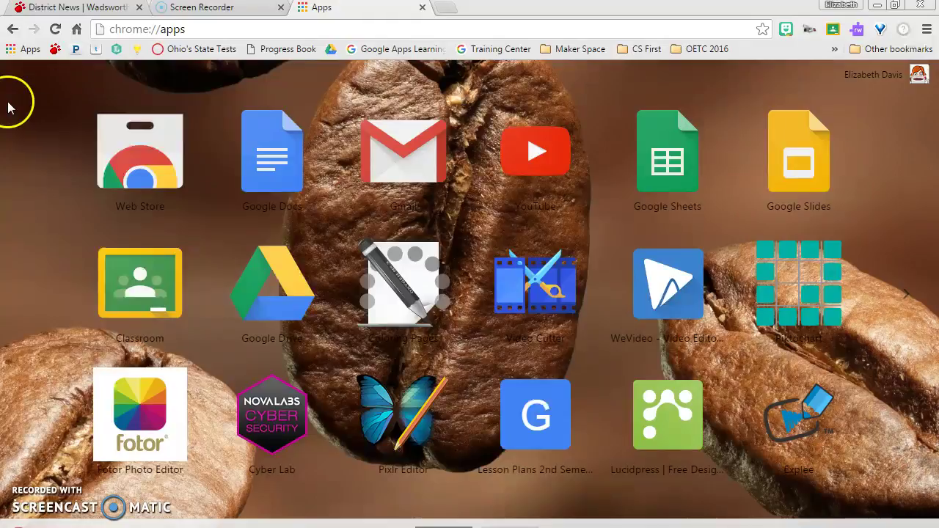
left_click(143, 173)
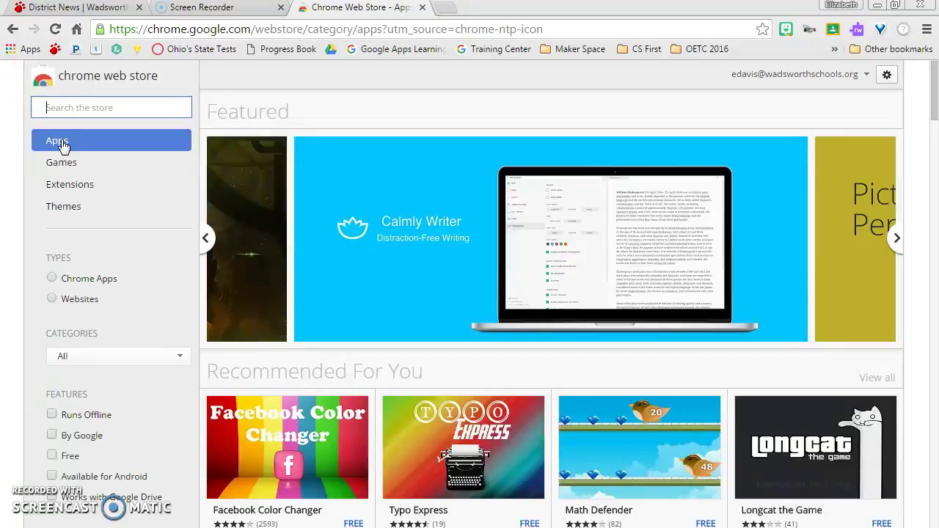
Browse the store's app listings and search the Chrome Web Store for "pocket".
scroll(930, 475, "down", 6)
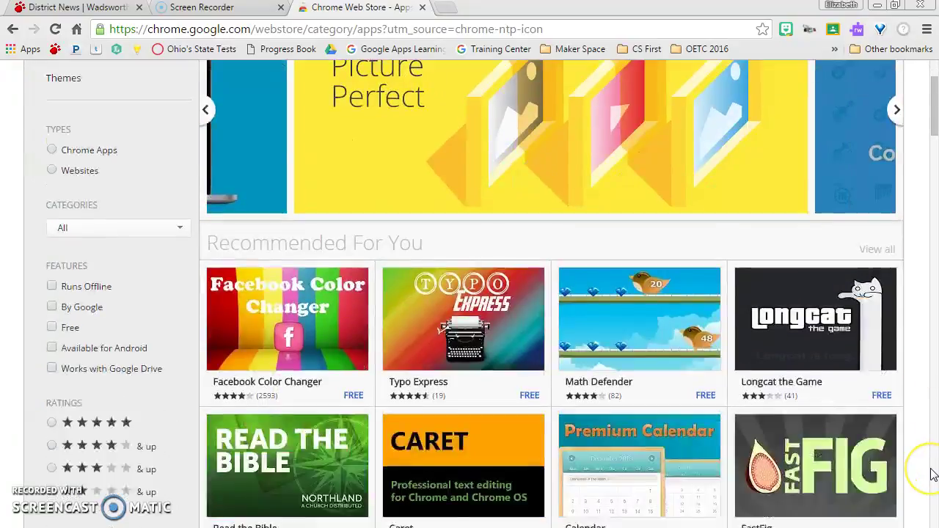
scroll(930, 475, "down", 9)
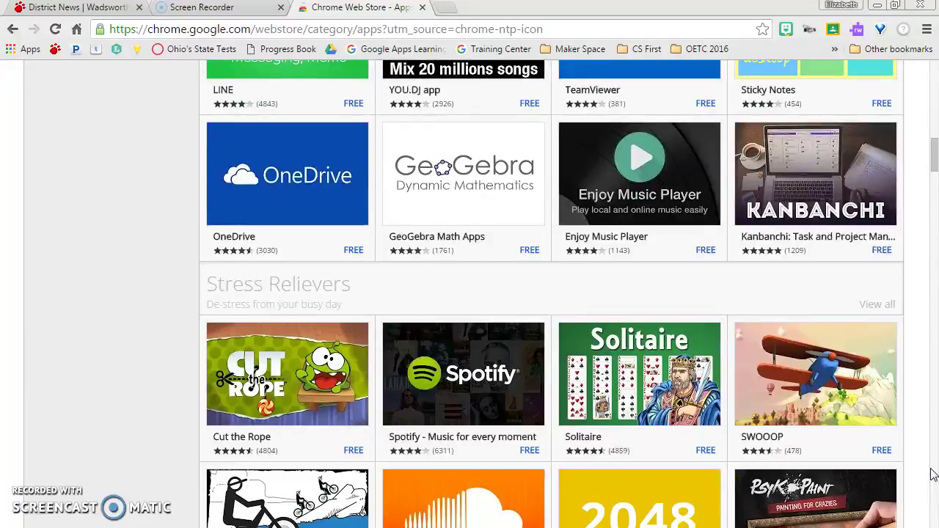
scroll(930, 475, "up", 15)
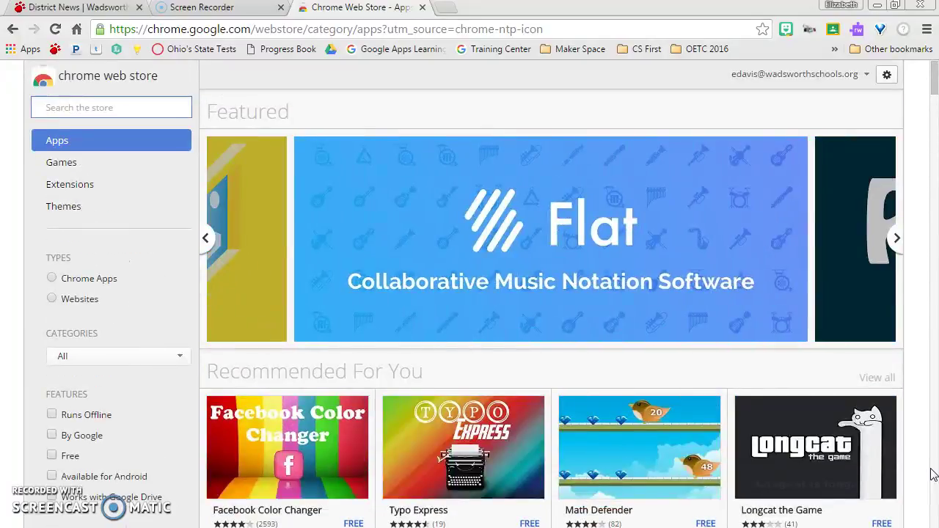
left_click(82, 107)
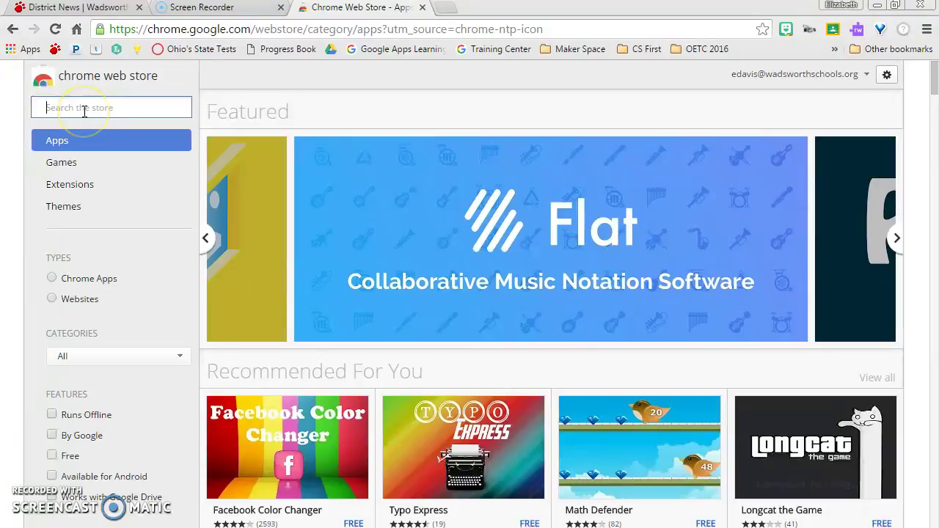
type("pocket")
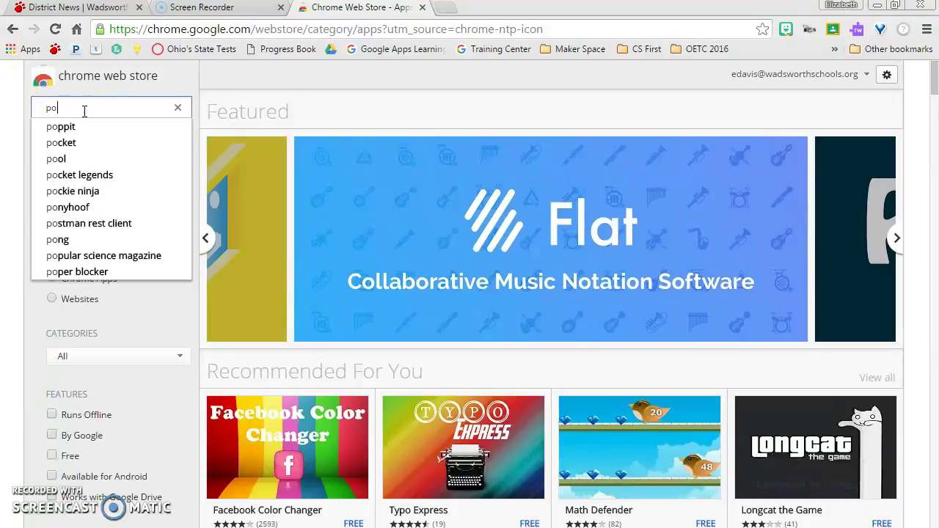
key("Return")
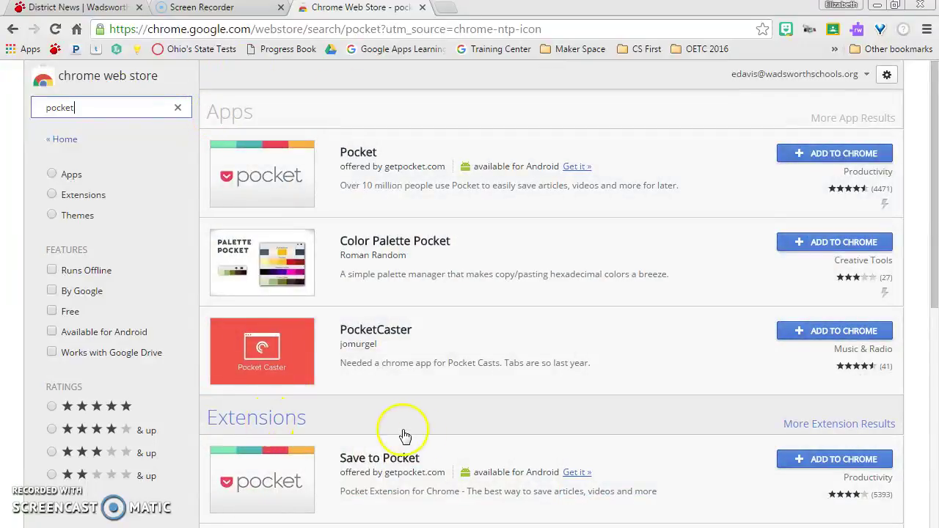
Look over the search results and add the Pocket app offered by getpocket.com to Chrome.
scroll(418, 440, "down", 6)
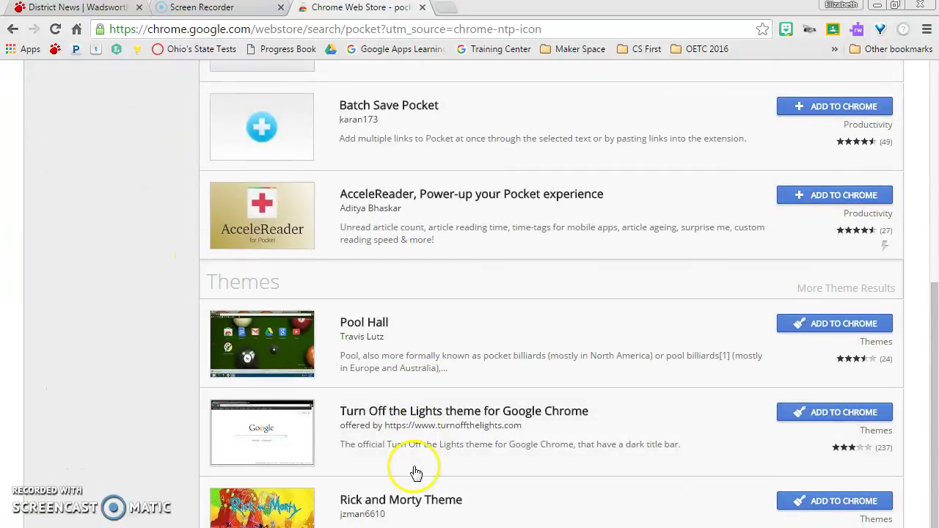
scroll(415, 472, "down", 1)
scroll(415, 472, "up", 6)
scroll(415, 471, "up", 1)
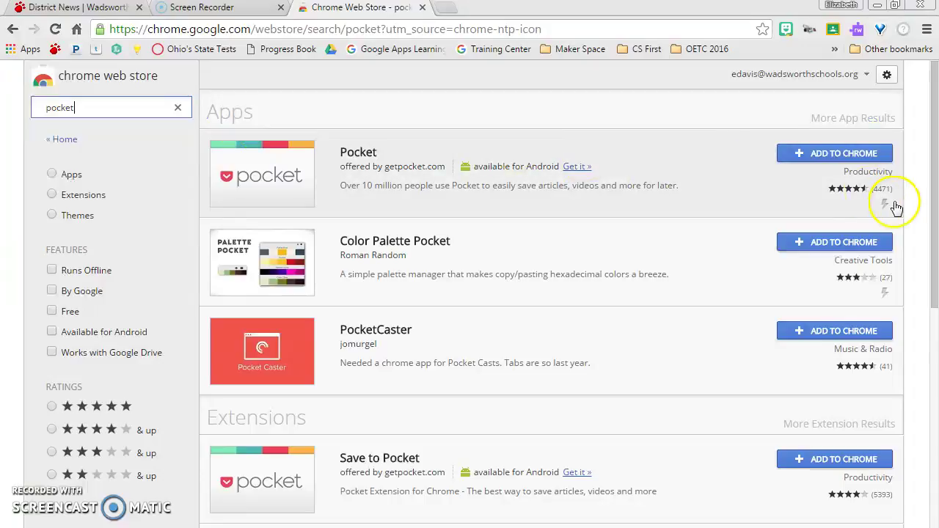
left_click(833, 157)
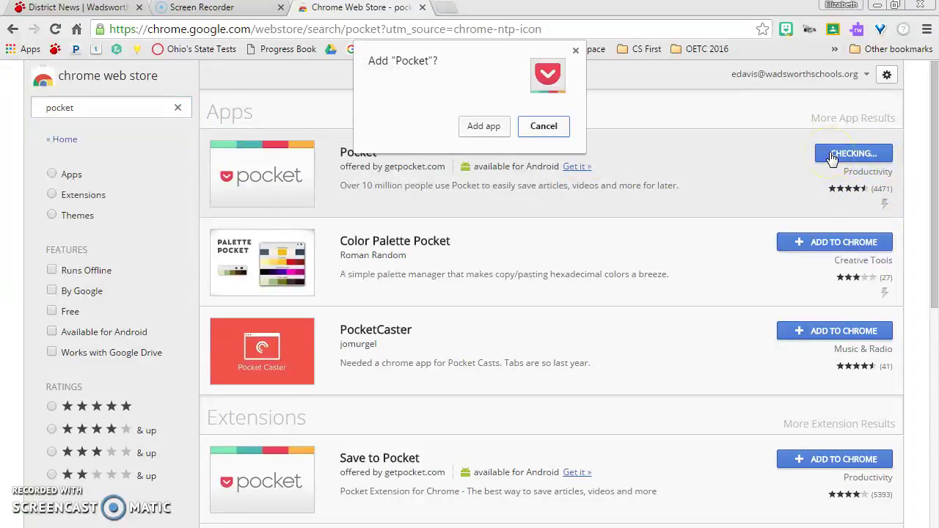
left_click(485, 129)
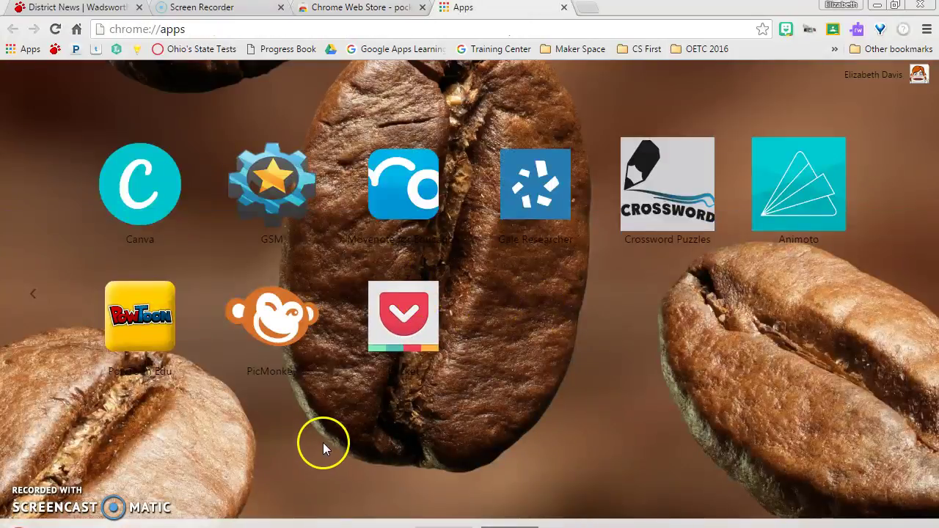
Launch the newly installed Pocket app and sign up with the Google account, allowing access to the e-mail address and basic profile.
left_click(400, 328)
left_click(466, 312)
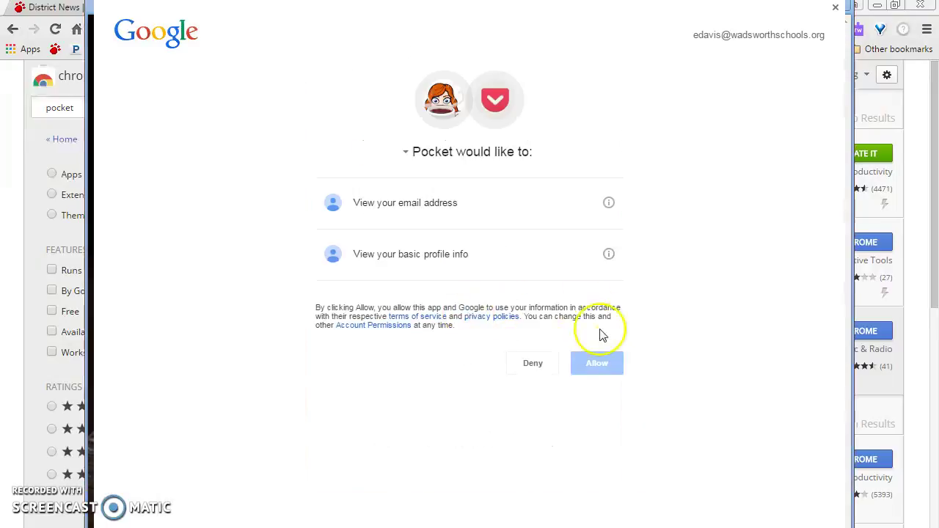
left_click(598, 368)
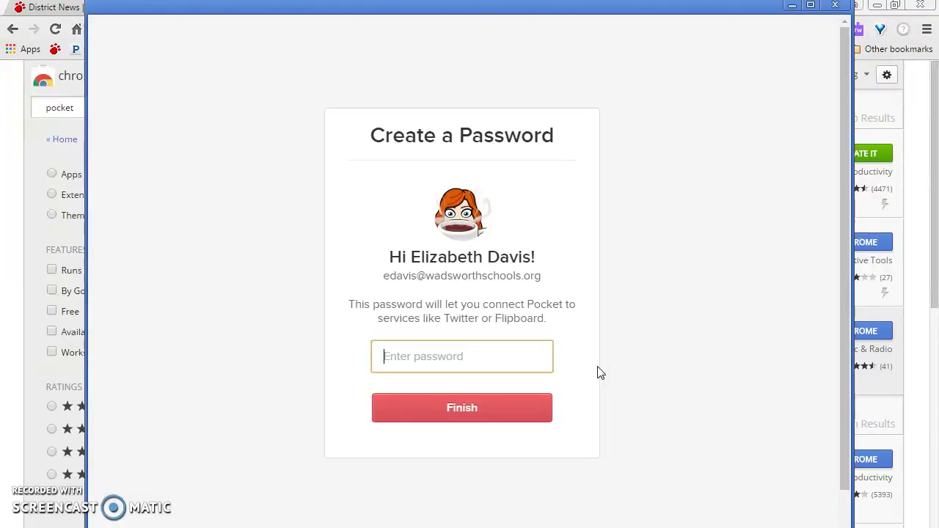
Create the Pocket account password and finish the sign-up.
left_click(501, 366)
type("*************")
key("Return")
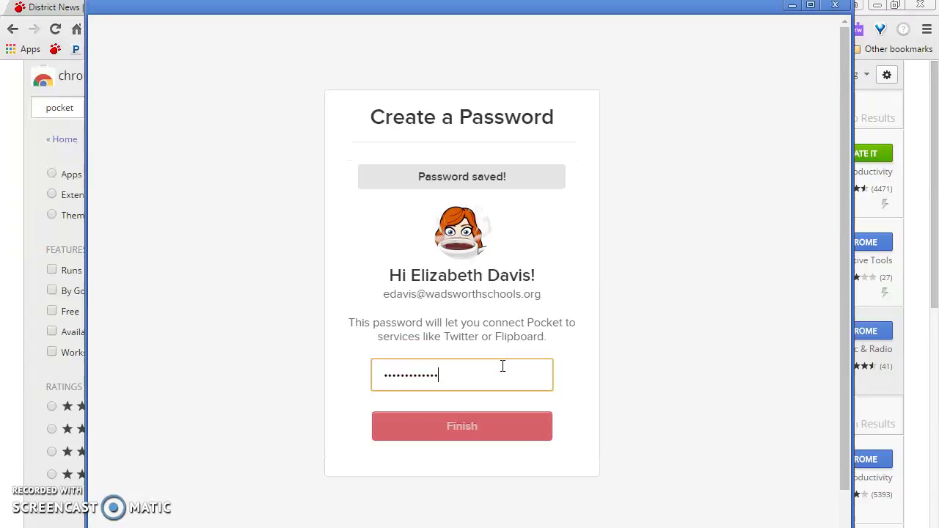
left_click(512, 386)
left_click(478, 432)
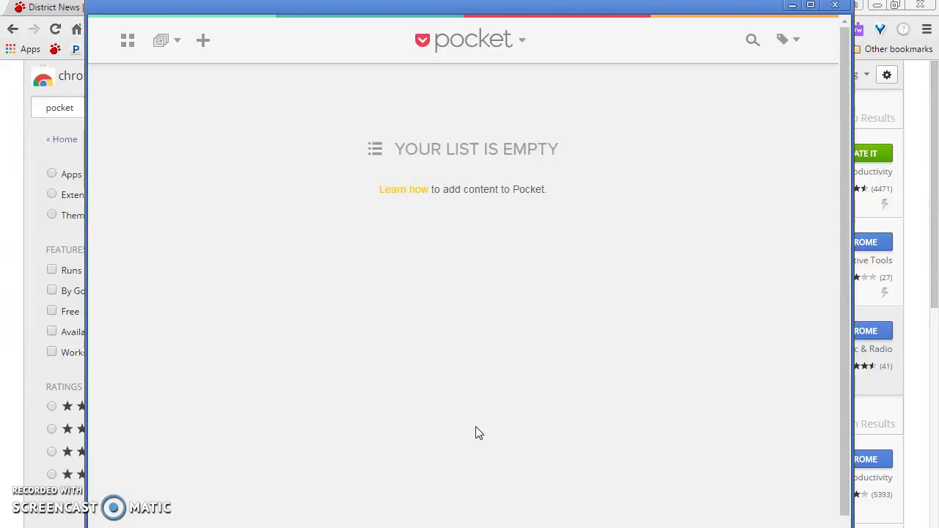
Shift the Pocket app window aside, bring it back to the front and close it.
left_click_drag(248, 17, 286, 8)
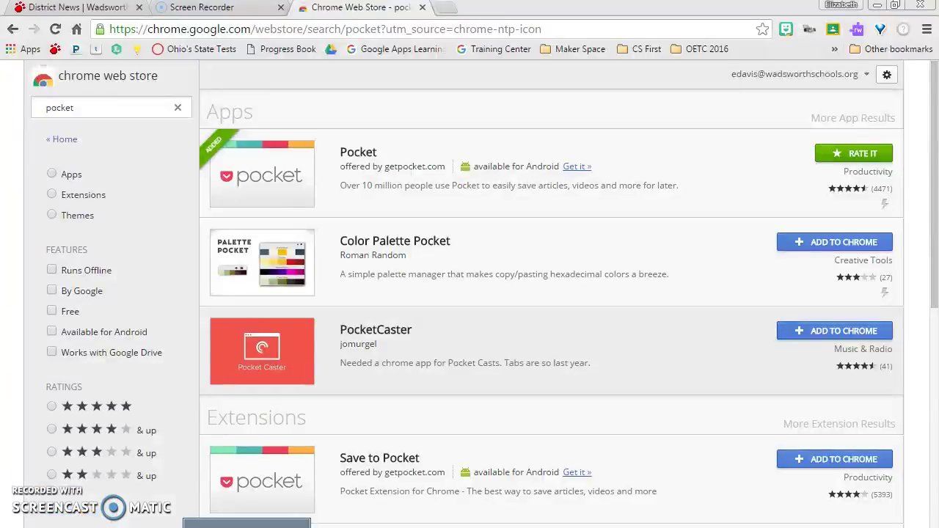
left_click(248, 525)
key("alt+Tab")
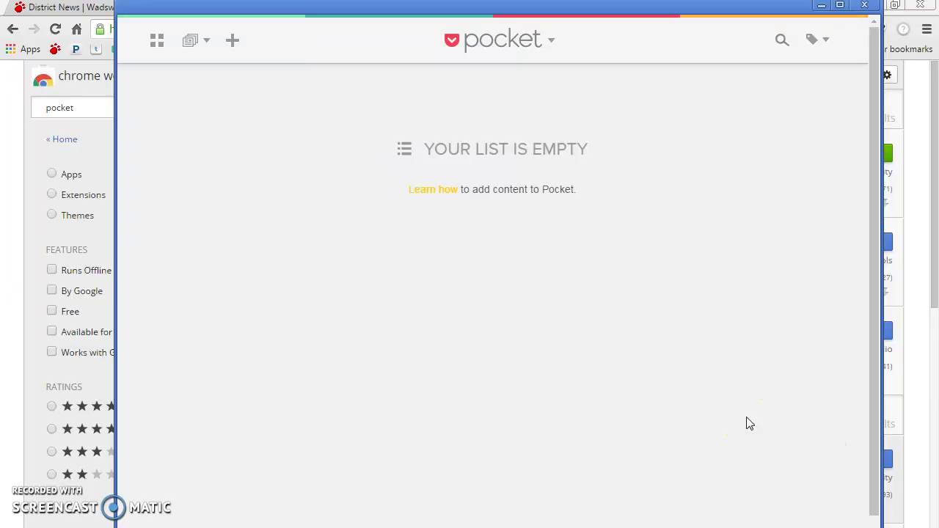
left_click(864, 5)
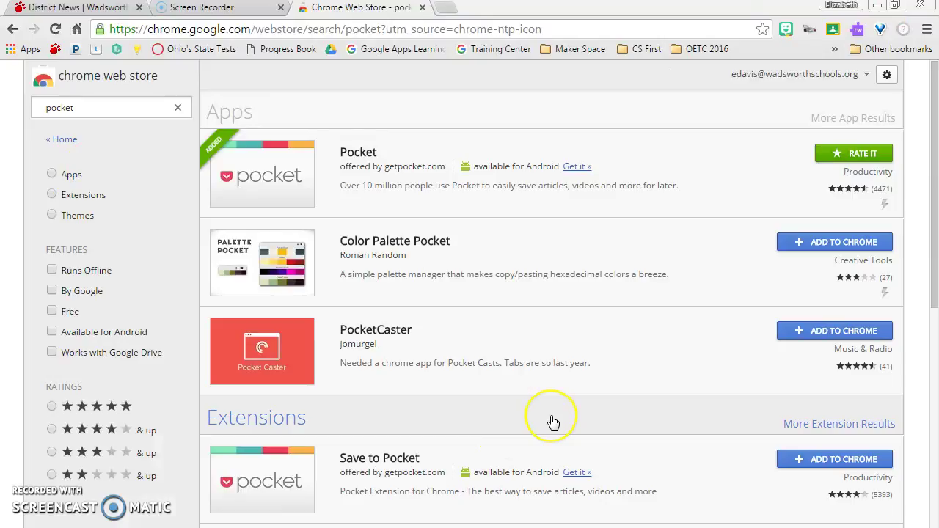
Compare the app and extension results for Pocket and add the Save to Pocket extension to Chrome.
left_click(87, 109)
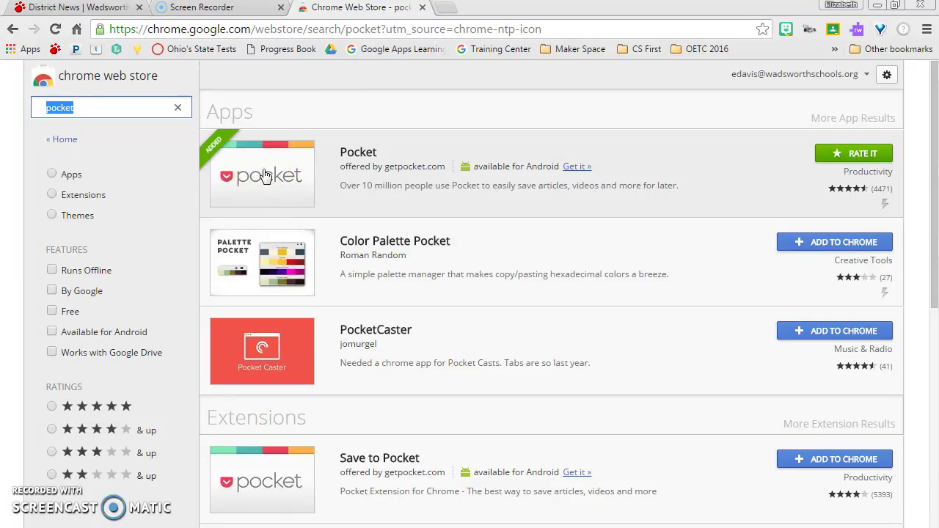
left_click(400, 265)
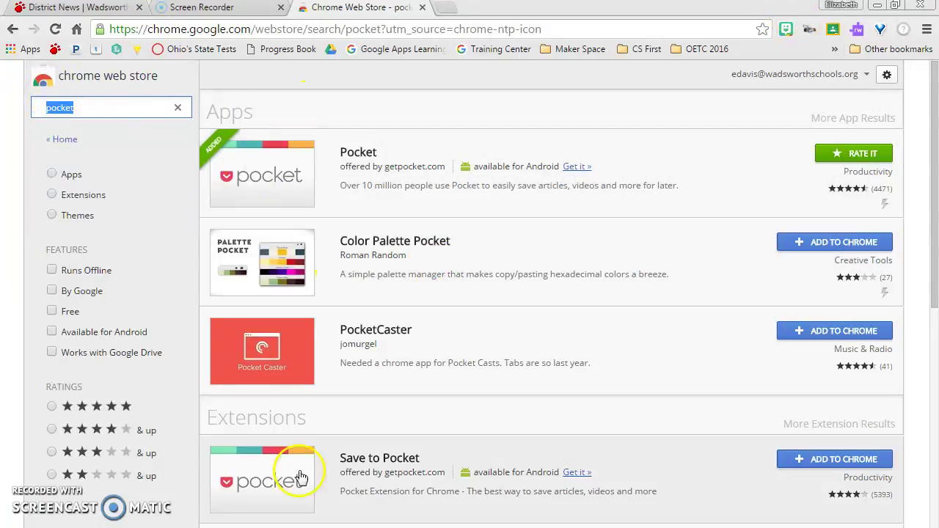
scroll(339, 405, "down", 1)
scroll(340, 406, "down", 3)
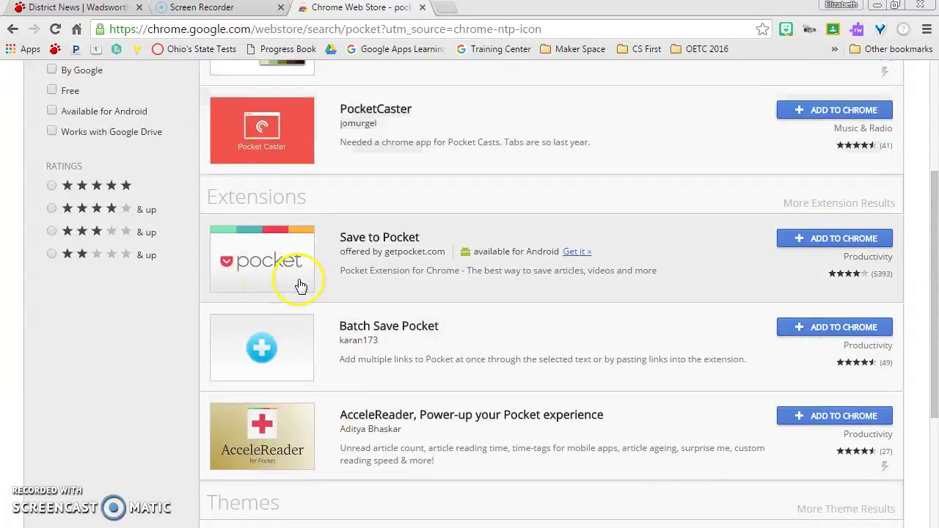
scroll(514, 316, "up", 3)
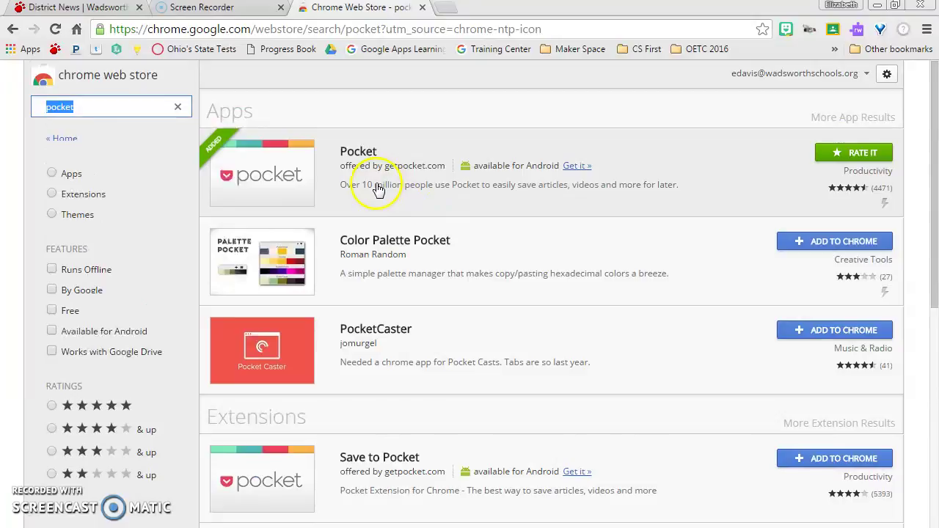
scroll(411, 220, "down", 3)
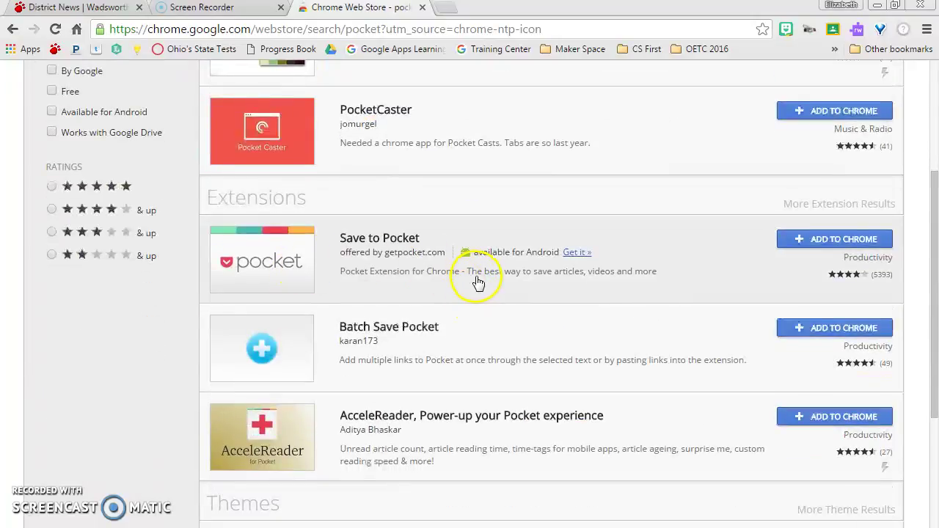
left_click(818, 238)
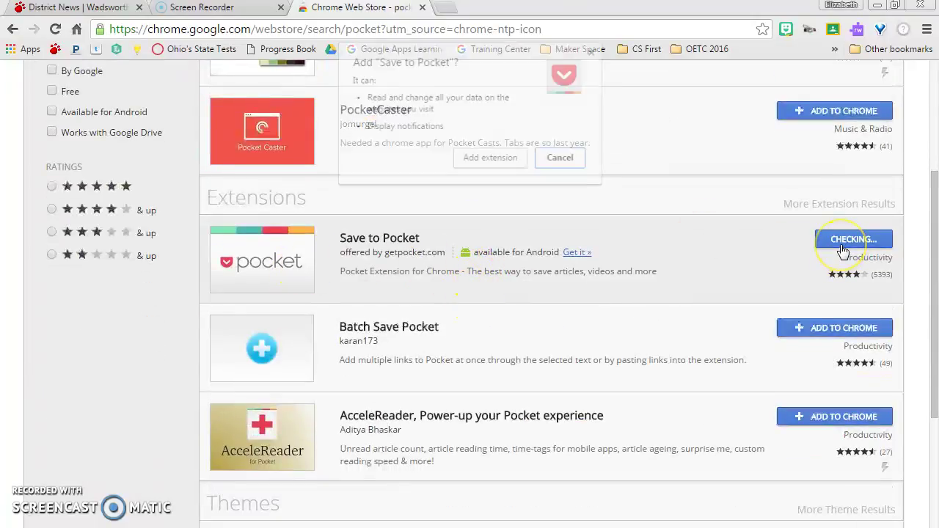
left_click(488, 164)
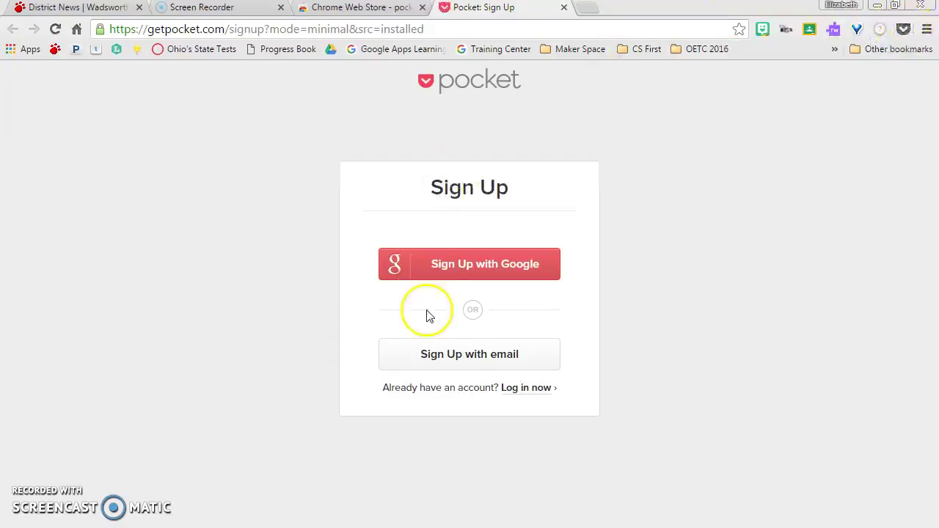
Sign up to Pocket on its website with Google, allow offline access and decline installing Pocket on the Android device.
left_click(472, 266)
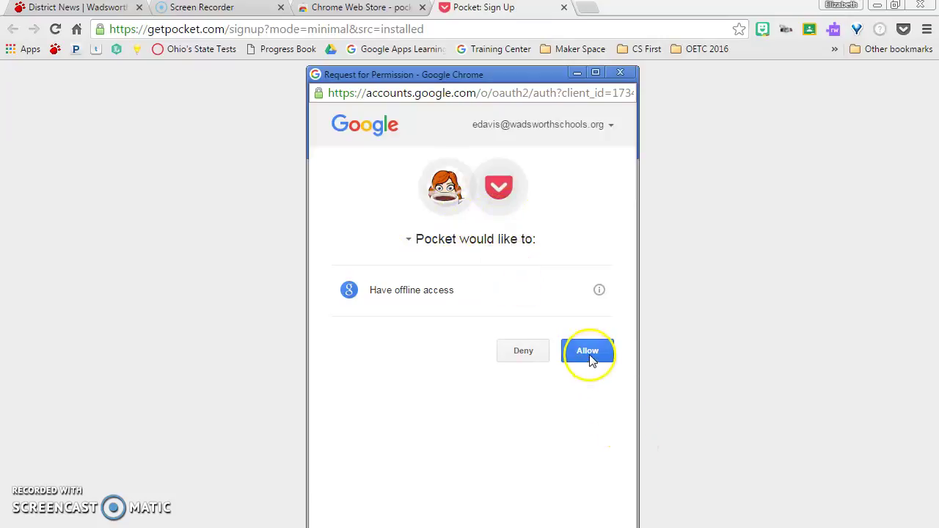
left_click(591, 359)
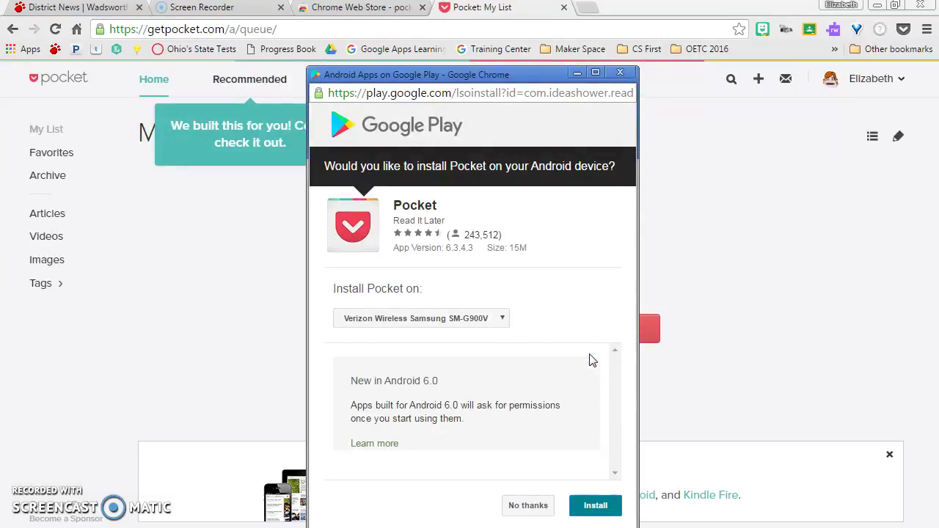
left_click(528, 505)
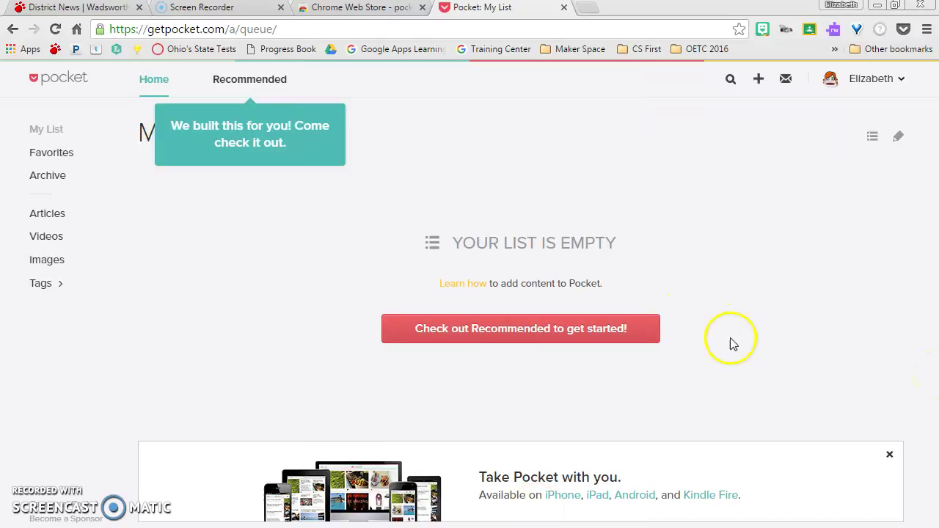
Close the Pocket list page and run a Google search for "coffee" in a new tab.
left_click(563, 8)
left_click(445, 9)
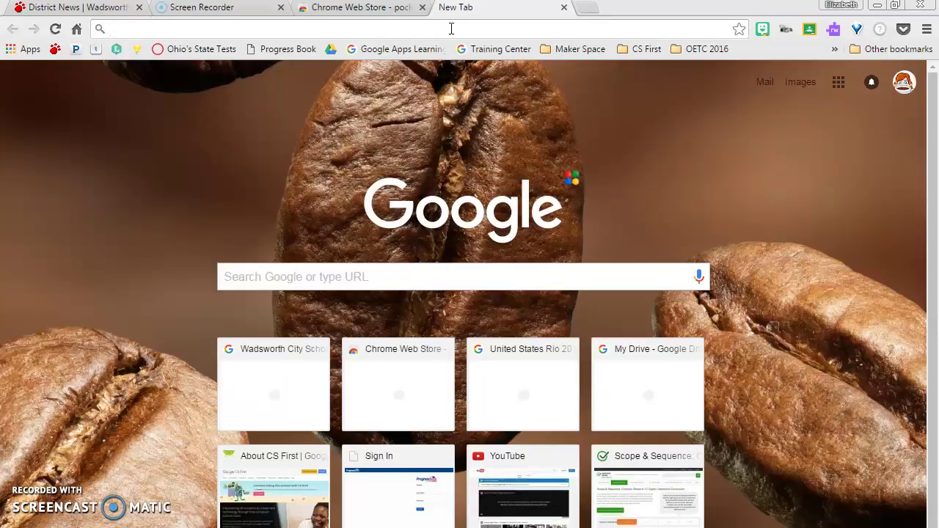
type("coffee")
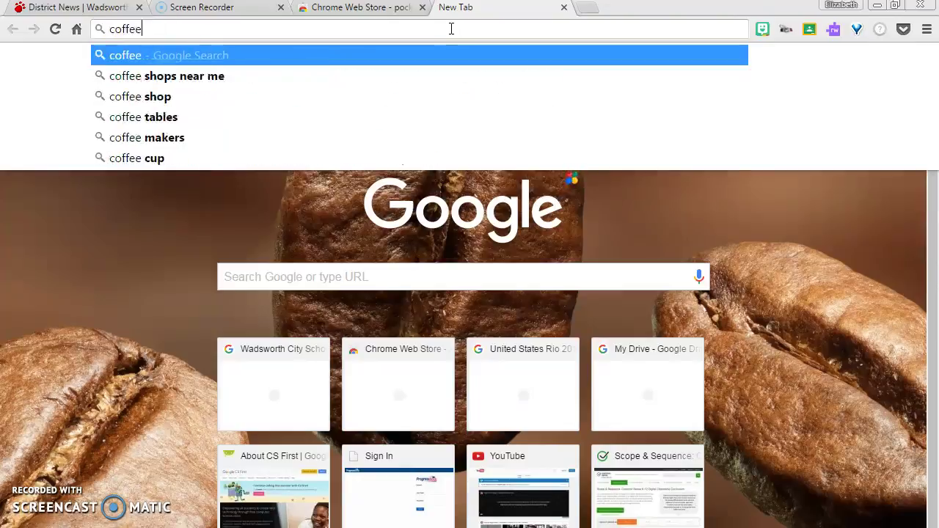
key("Return")
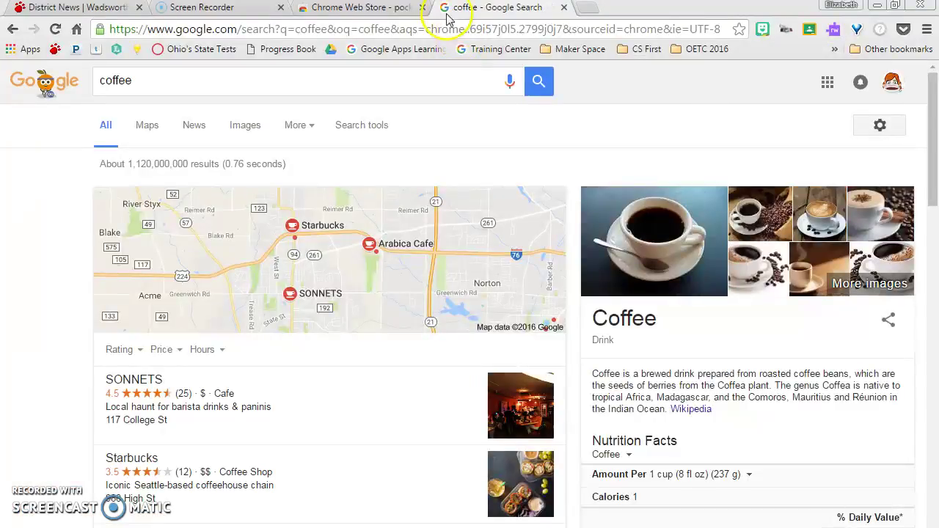
Open The Atlantic's article "The Case for Drinking as Much Coffee as You Like" from the search results and skip its advertisement.
scroll(426, 352, "down", 2)
scroll(425, 353, "down", 6)
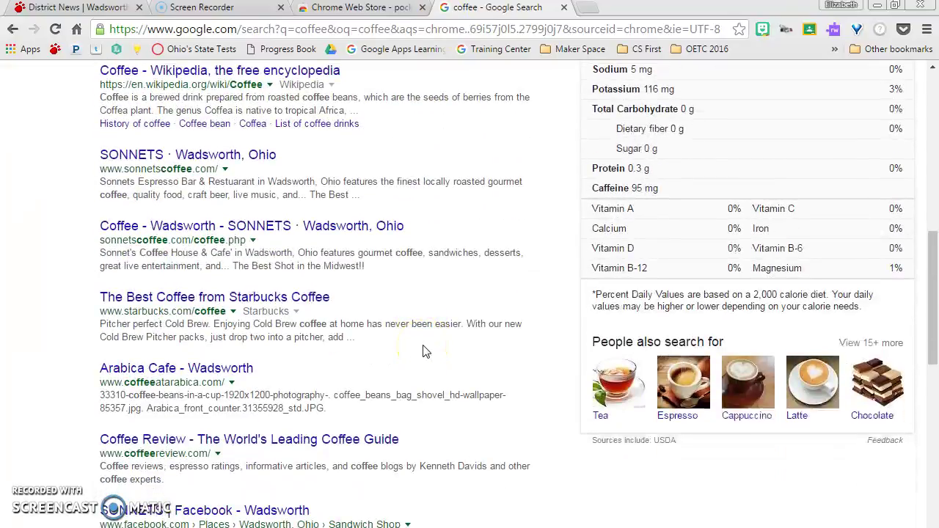
scroll(424, 350, "down", 4)
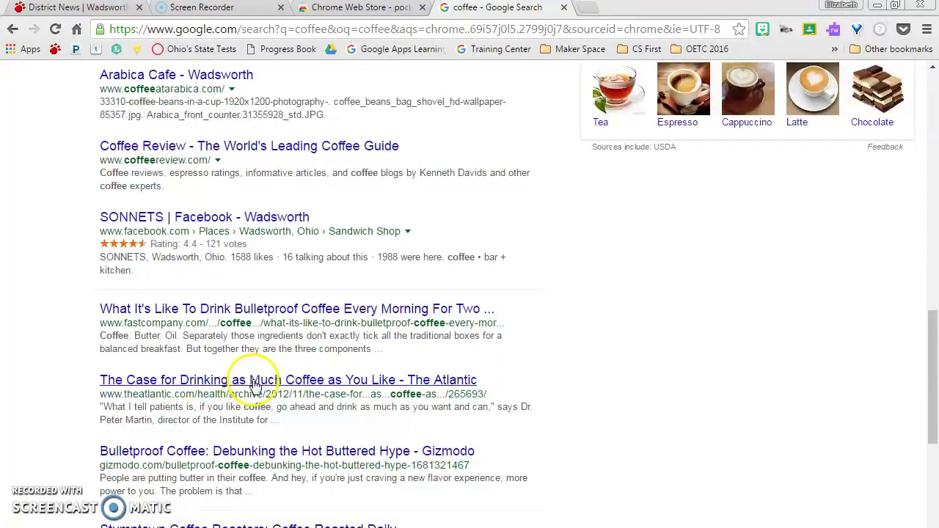
left_click(291, 387)
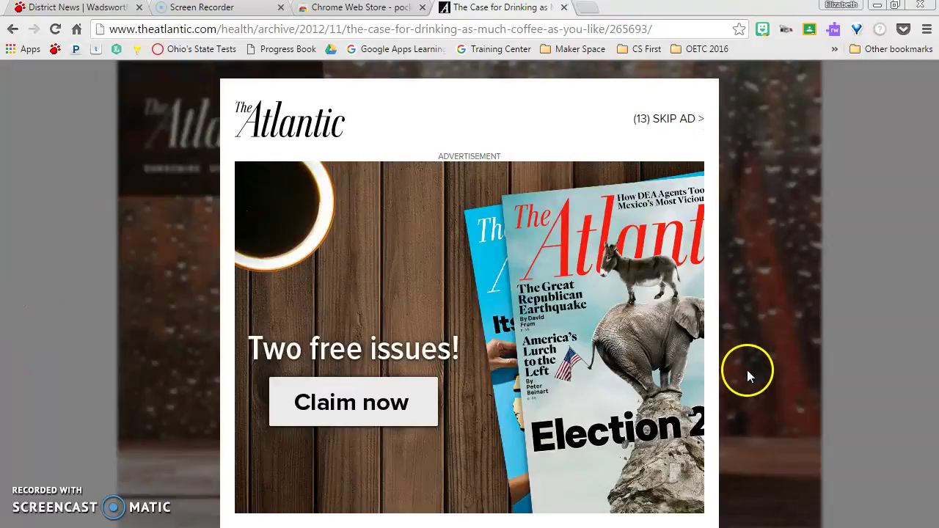
left_click(670, 118)
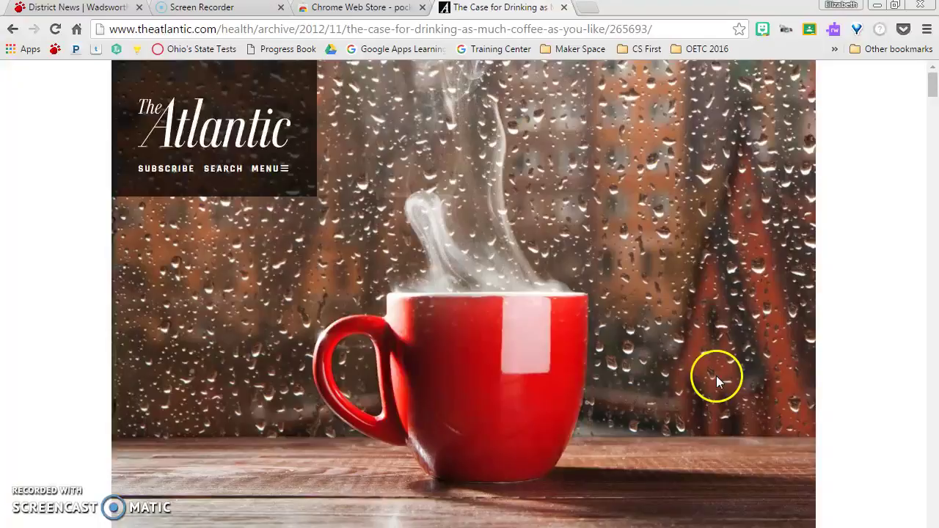
Save the coffee article to Pocket with the extension and add the tag "coffee".
scroll(716, 376, "down", 8)
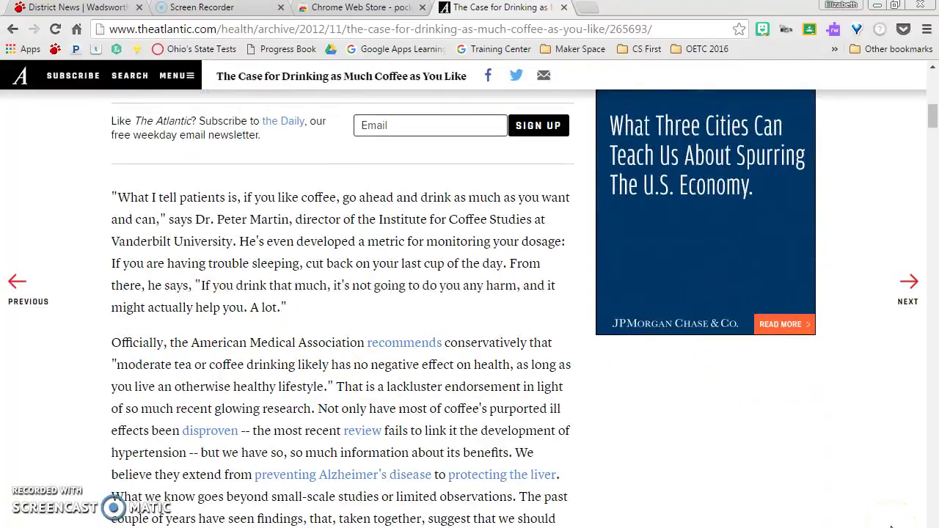
left_click(903, 29)
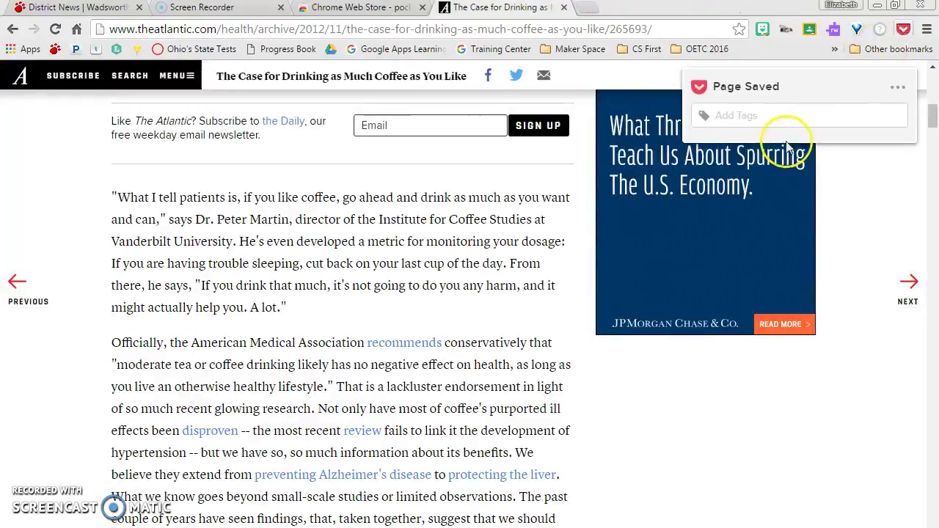
left_click(783, 114)
type("coffee")
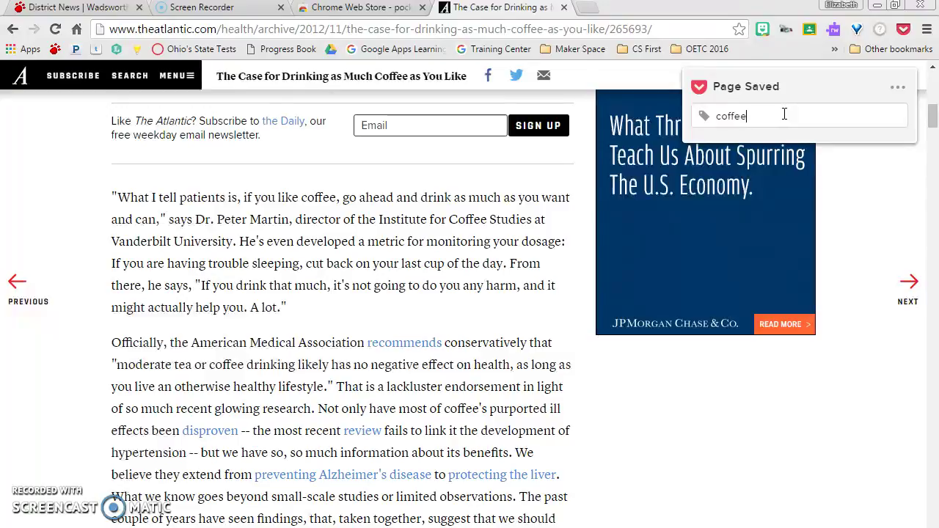
key("Return")
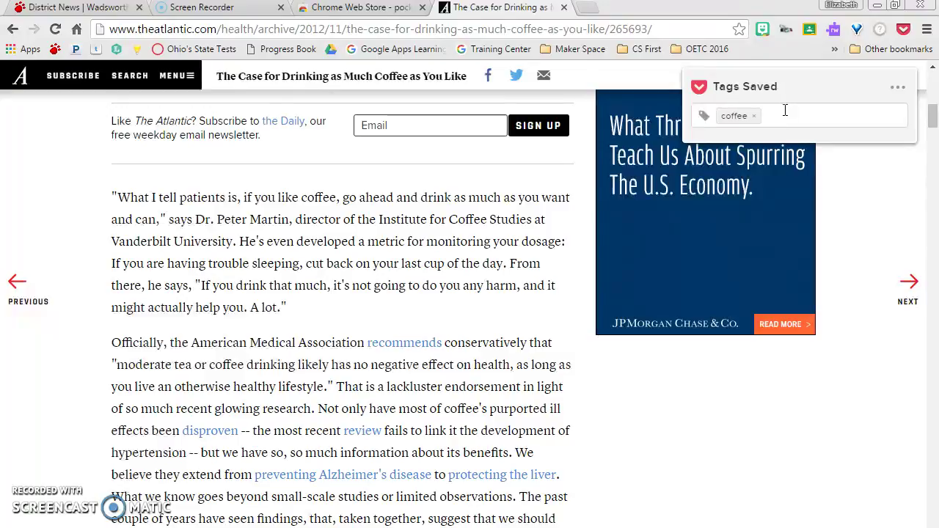
Look at the additional page options in the Save to Pocket popup and dismiss the popup.
left_click(899, 88)
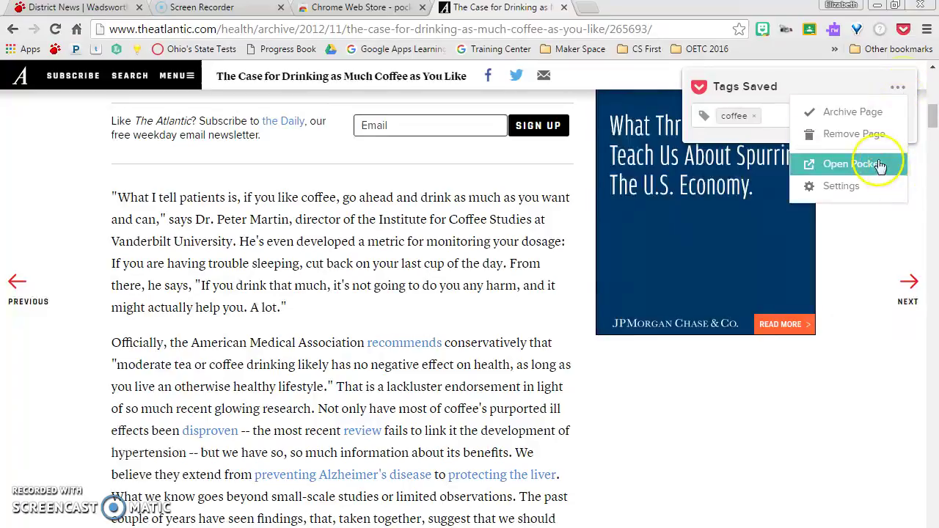
key("BackSpace")
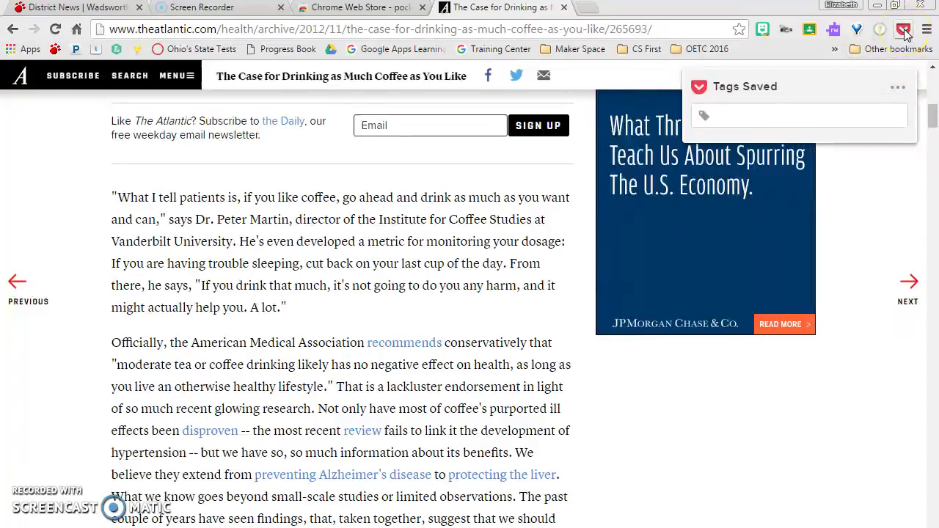
left_click(898, 89)
left_click_drag(849, 83, 908, 37)
left_click(909, 35)
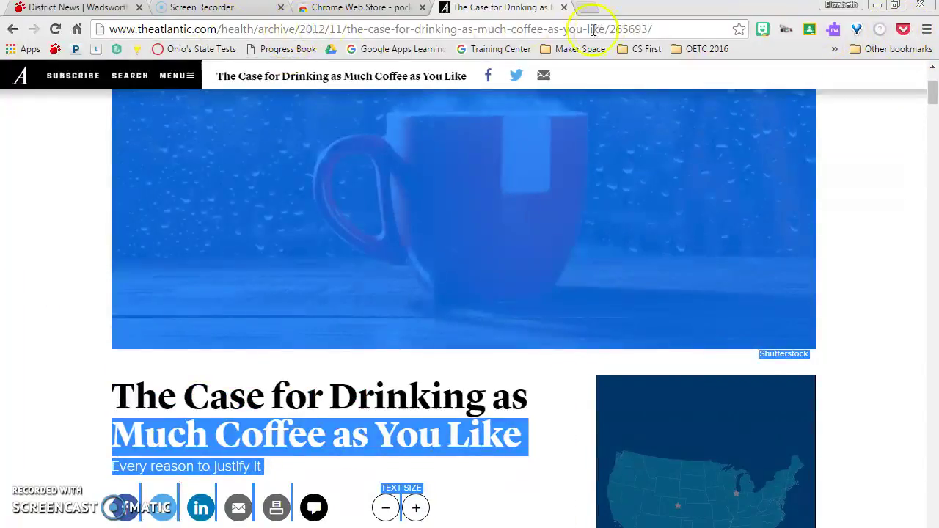
Check the saved coffee article's tags in the Pocket app and close the app window to return to the Chrome Web Store results.
left_click(28, 49)
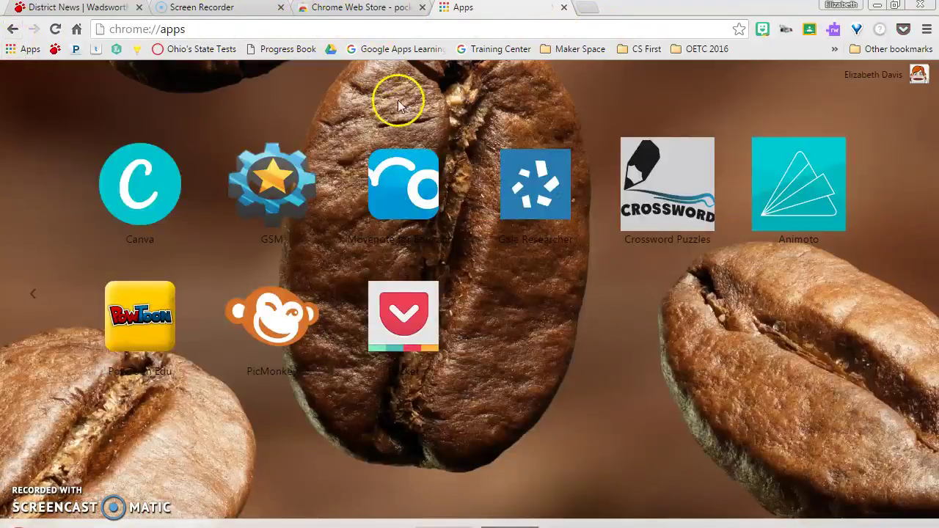
left_click(396, 317)
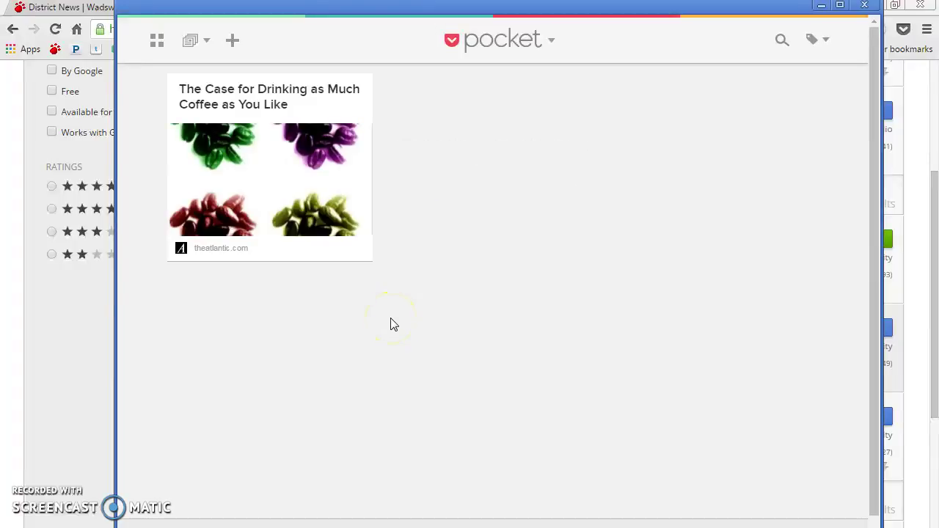
mouse_move(287, 163)
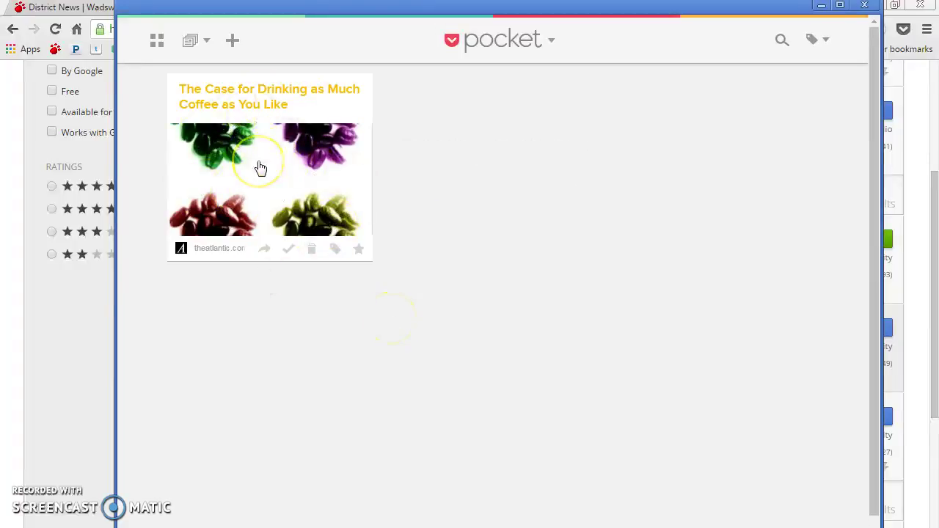
left_click(334, 254)
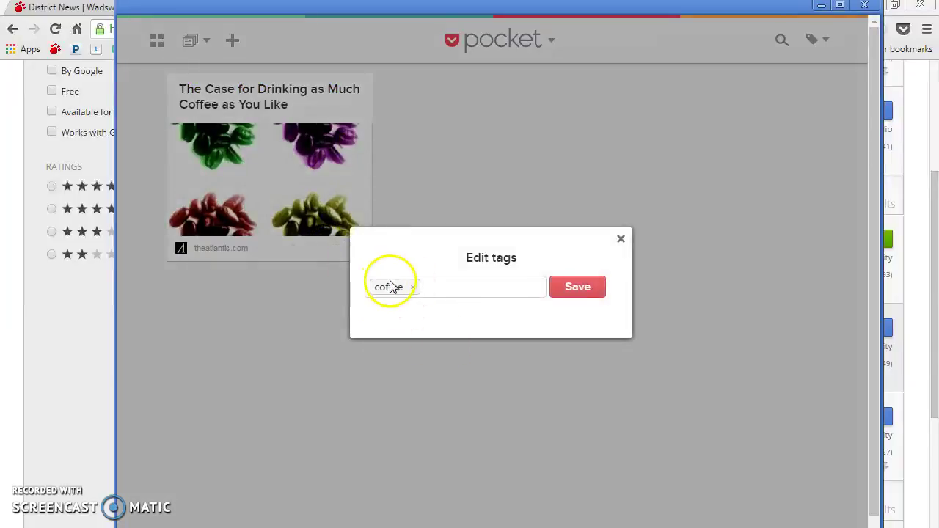
left_click(619, 238)
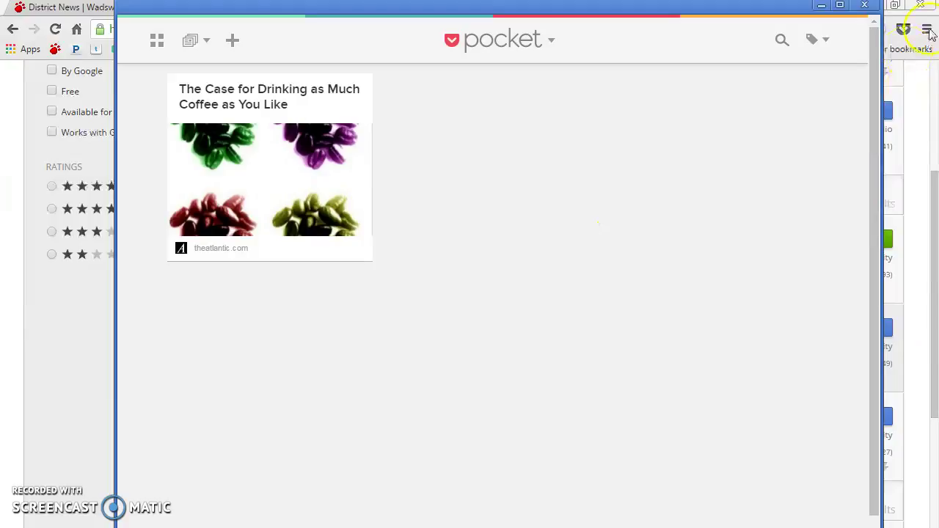
left_click(867, 6)
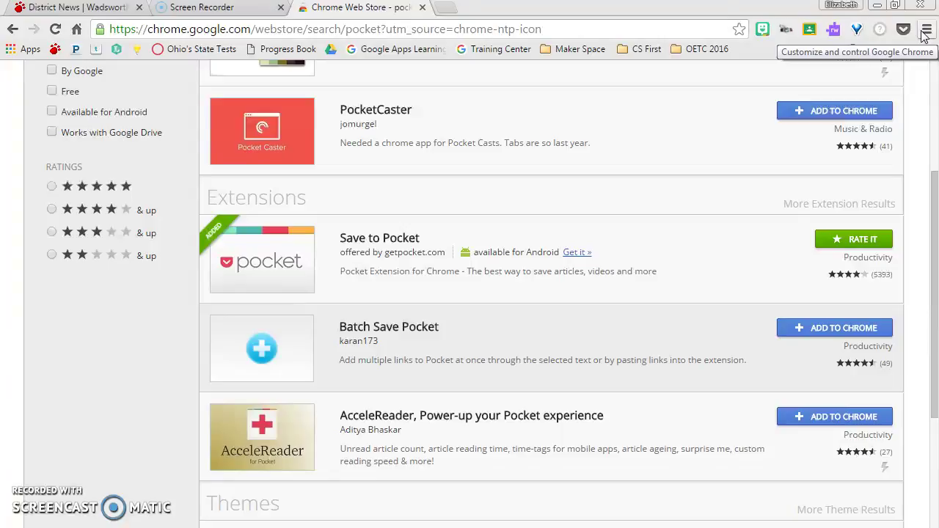
scroll(535, 95, "up", 3)
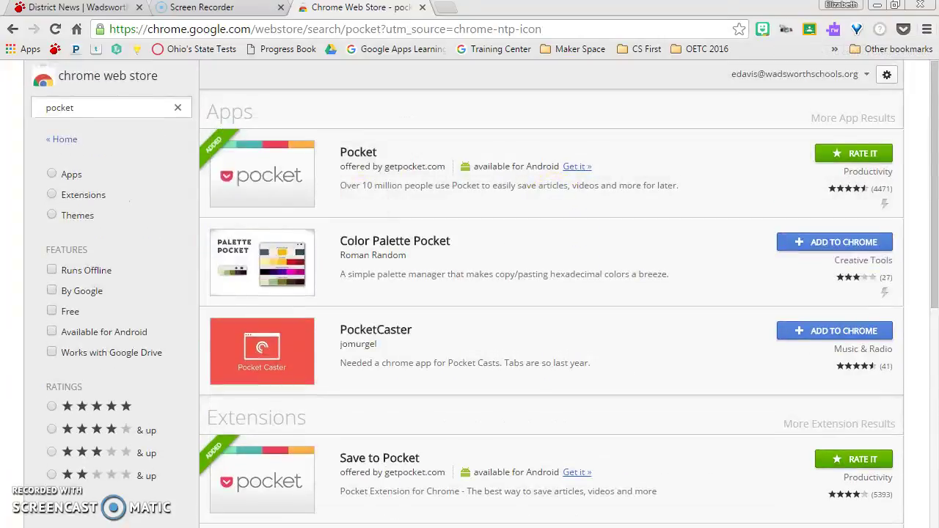